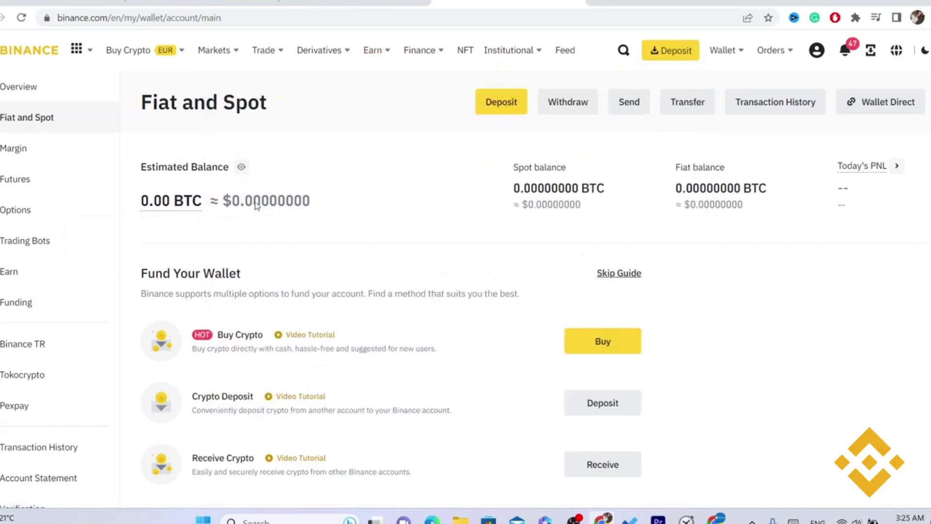
- Return to the Fiat and Spot wallet page and reload it
key(ctrl+l)
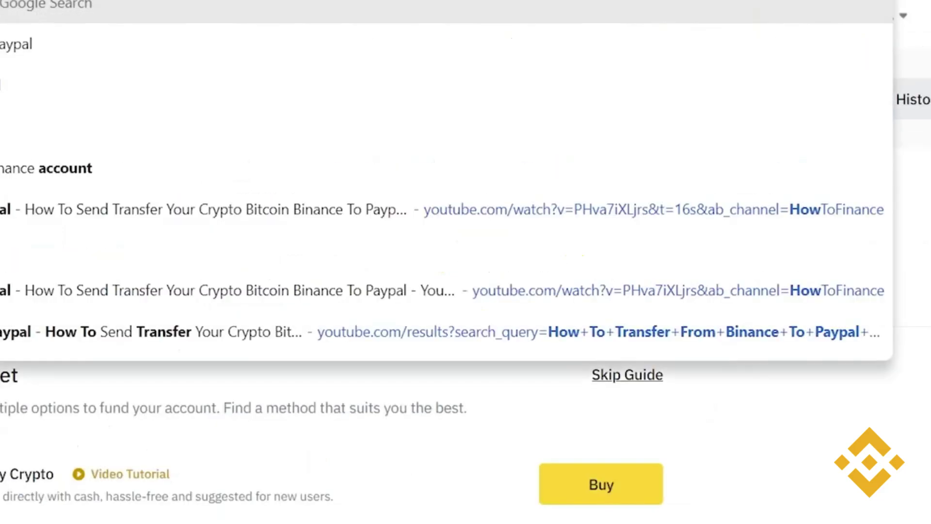
click(462, 509)
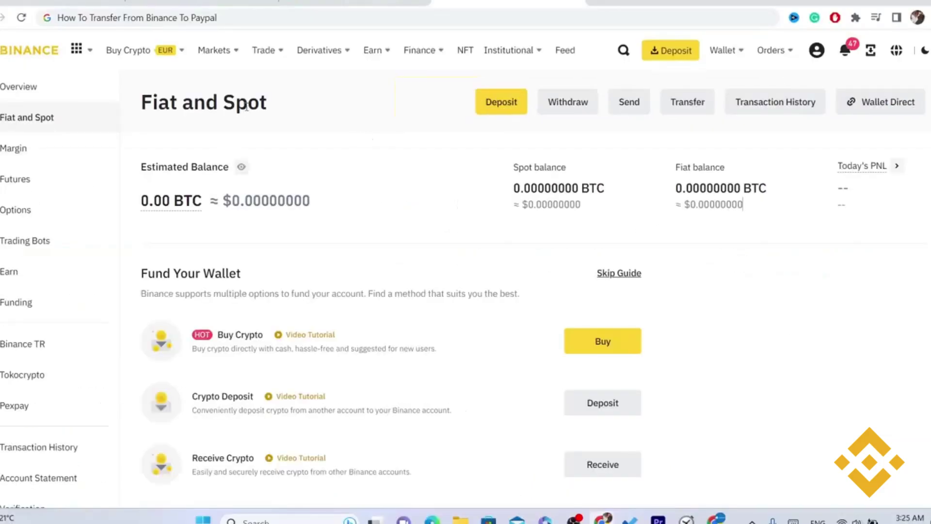
mouse_move(725, 52)
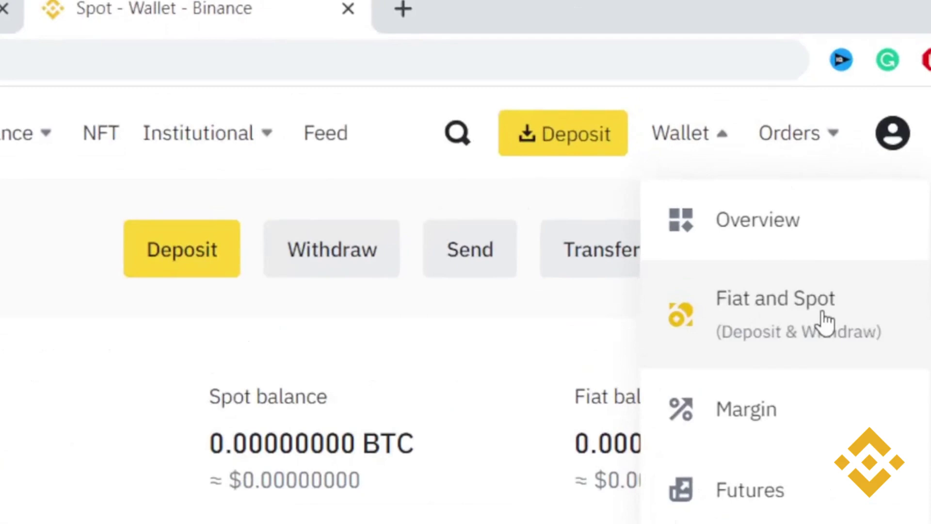
click(825, 323)
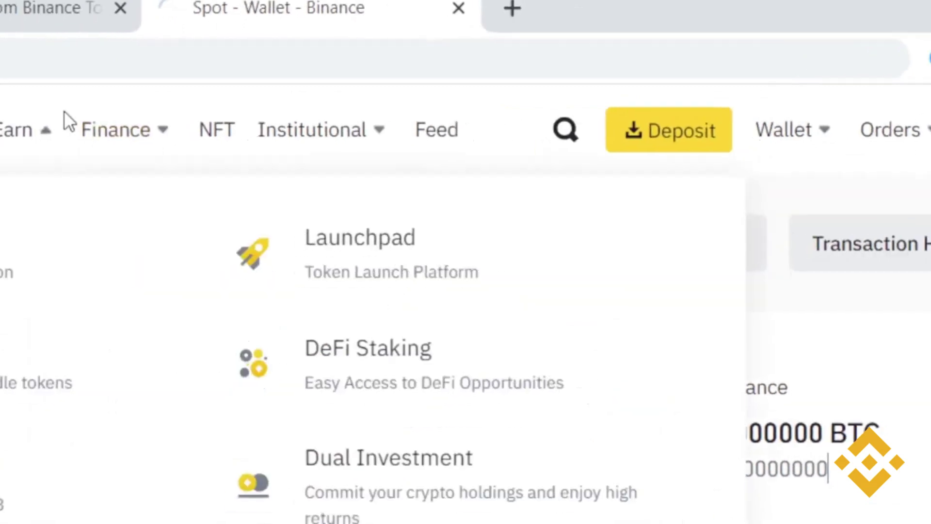
click(446, 21)
key(Return)
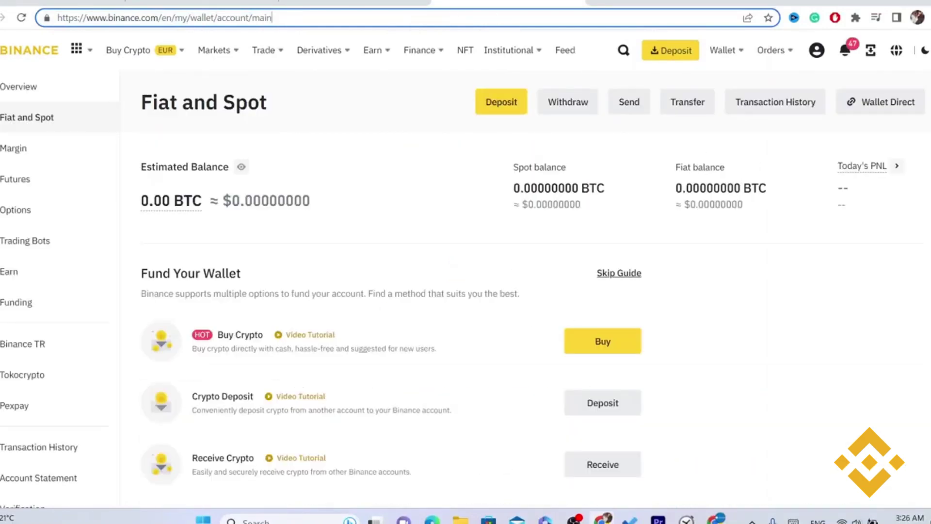
- Start a BTC withdrawal from the spot wallet's coin list
scroll(465, 270, down, 8)
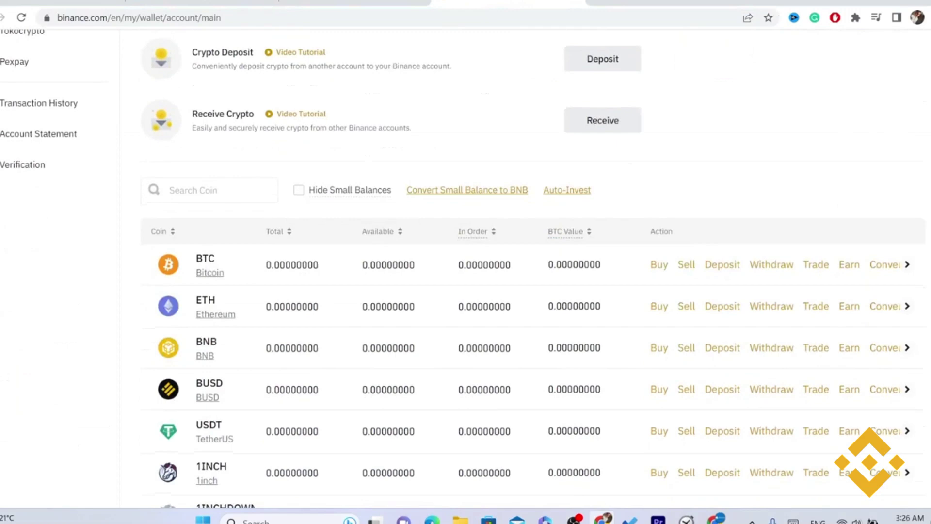
scroll(308, 175, down, 2)
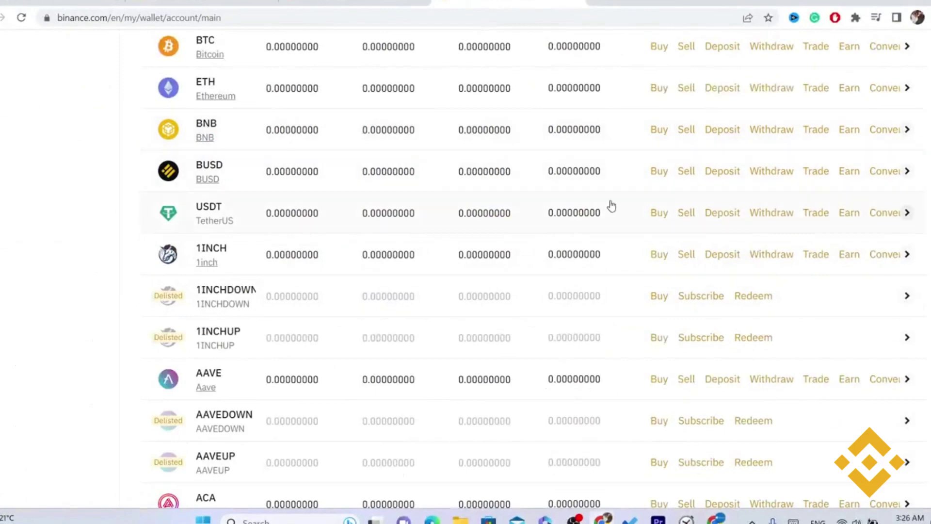
scroll(907, 213, up, 2)
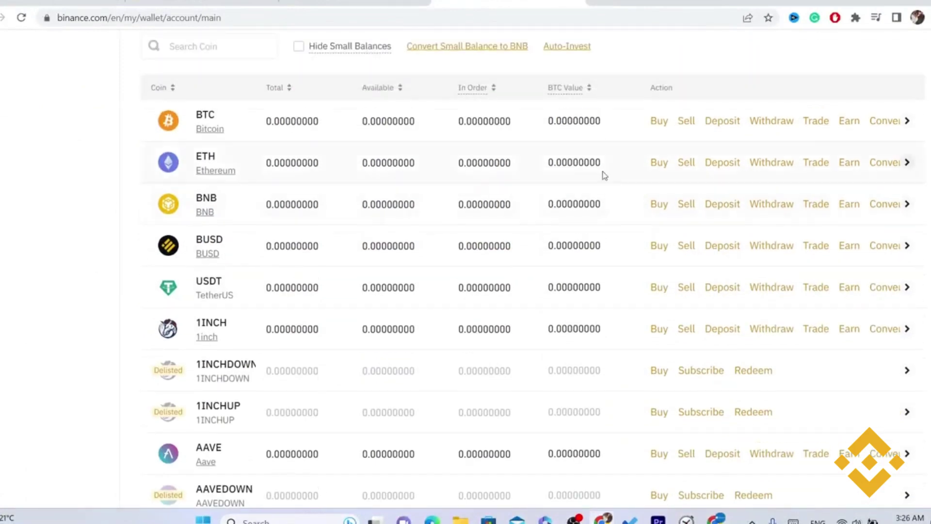
scroll(430, 177, up, 2)
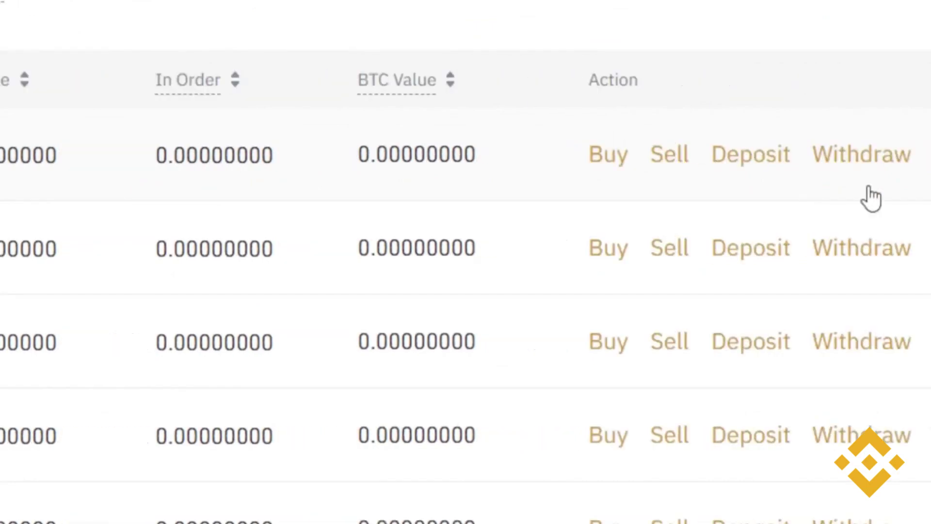
click(864, 167)
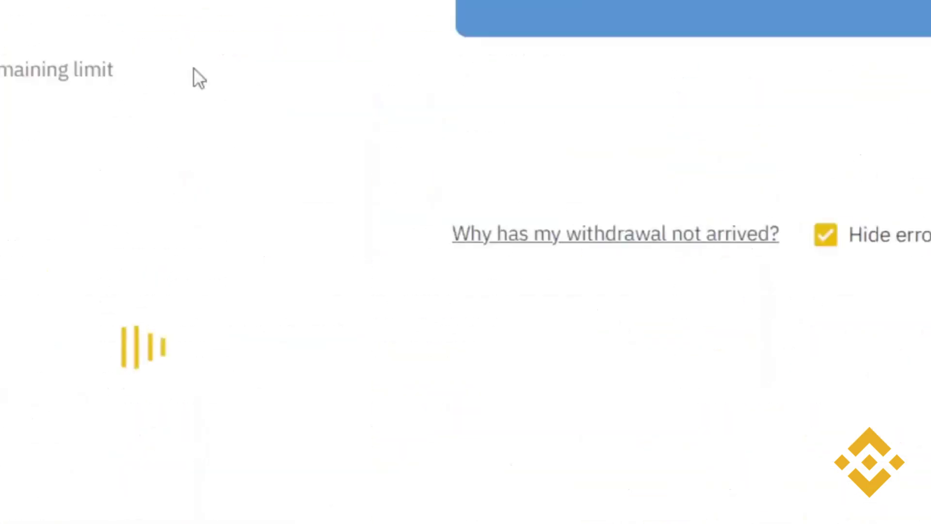
- Bring the BTC withdrawal form into view, focus the empty Address field, and check the page URL
scroll(179, 339, down, 3)
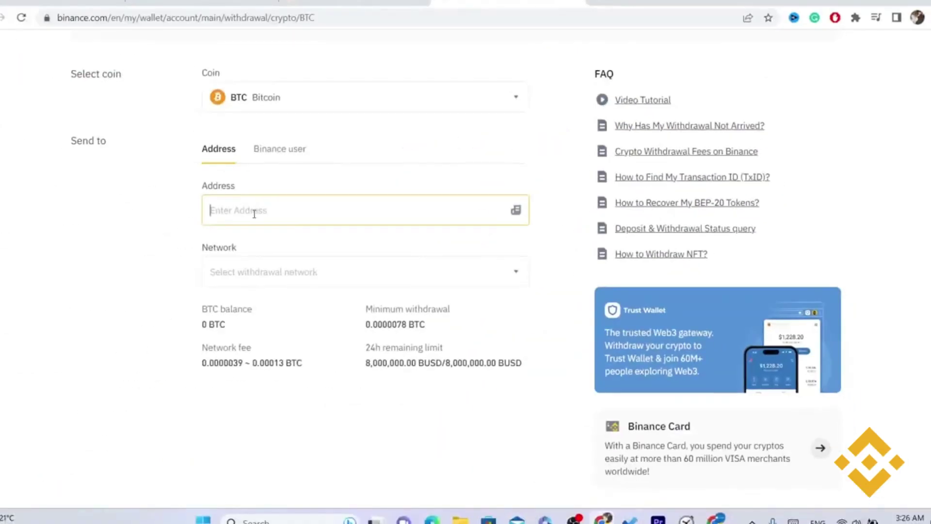
click(280, 208)
click(527, 18)
click(529, 19)
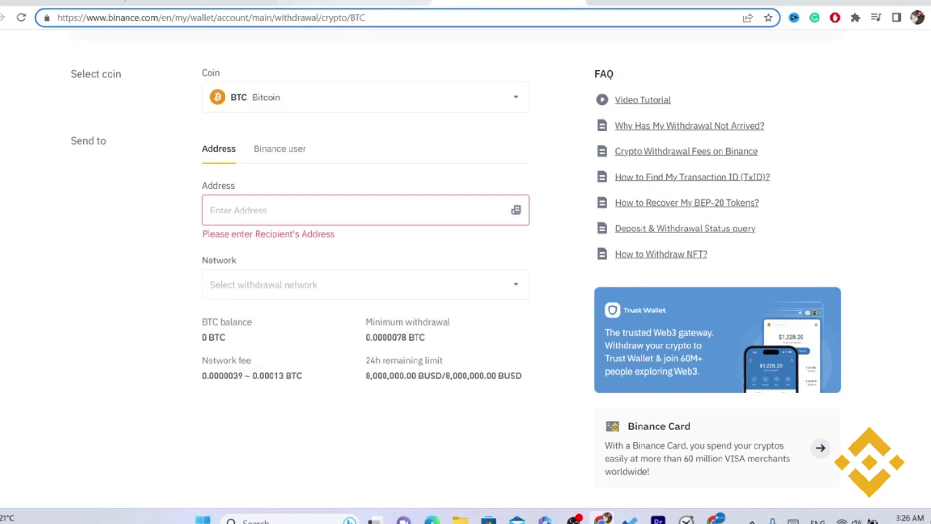
- Play the Binance-to-PayPal tutorial, pausing at 1:04 on PayPal's Bitcoin receiving address
click(354, 3)
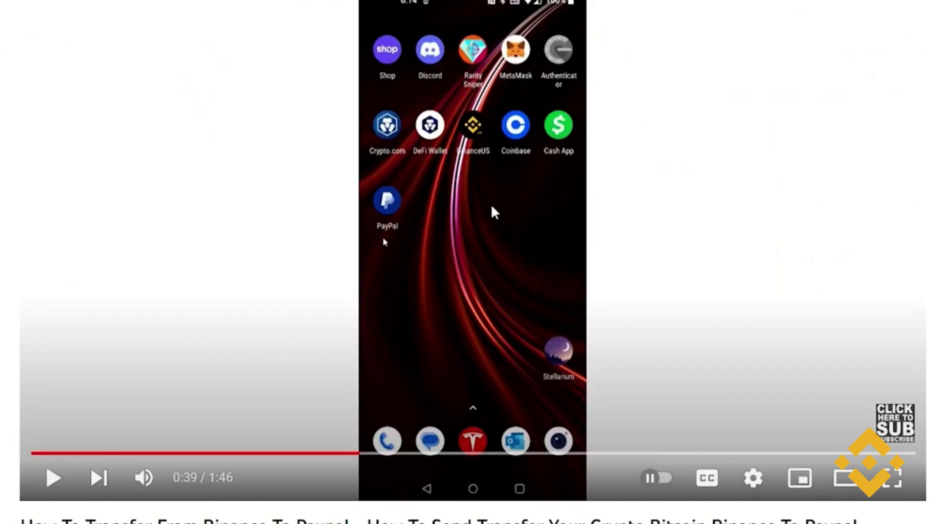
click(214, 253)
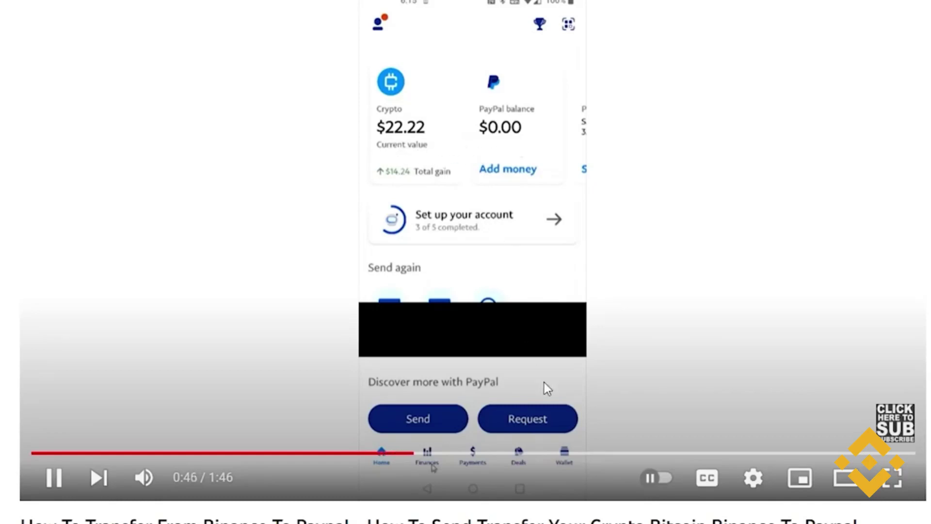
click(539, 322)
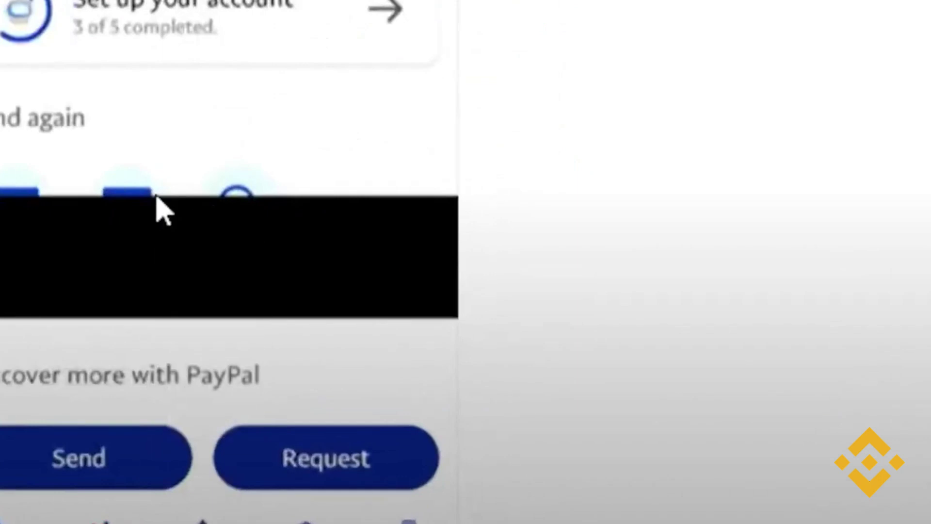
click(453, 303)
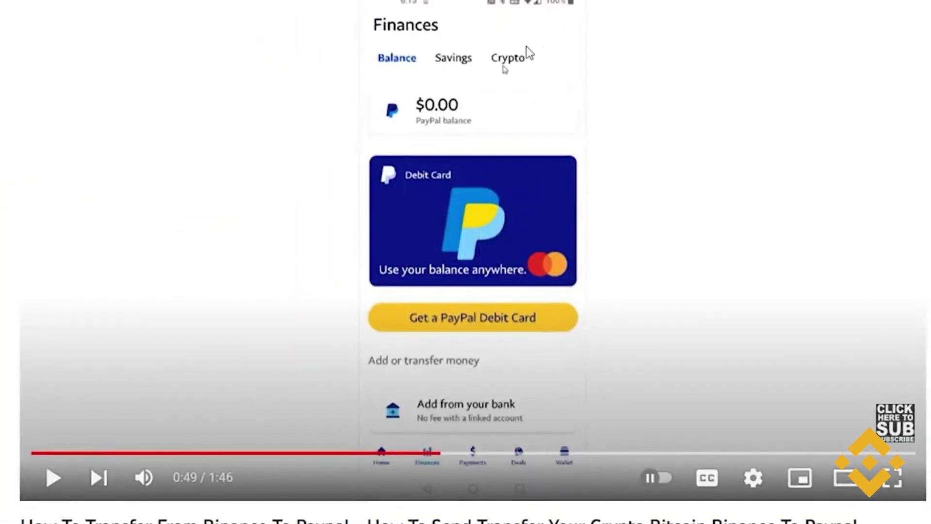
click(517, 71)
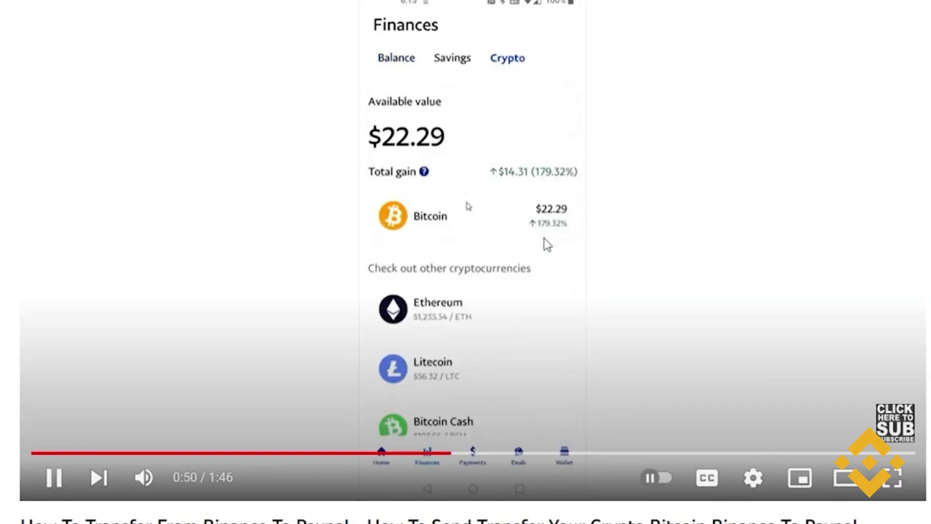
click(544, 238)
click(547, 180)
click(492, 238)
click(479, 292)
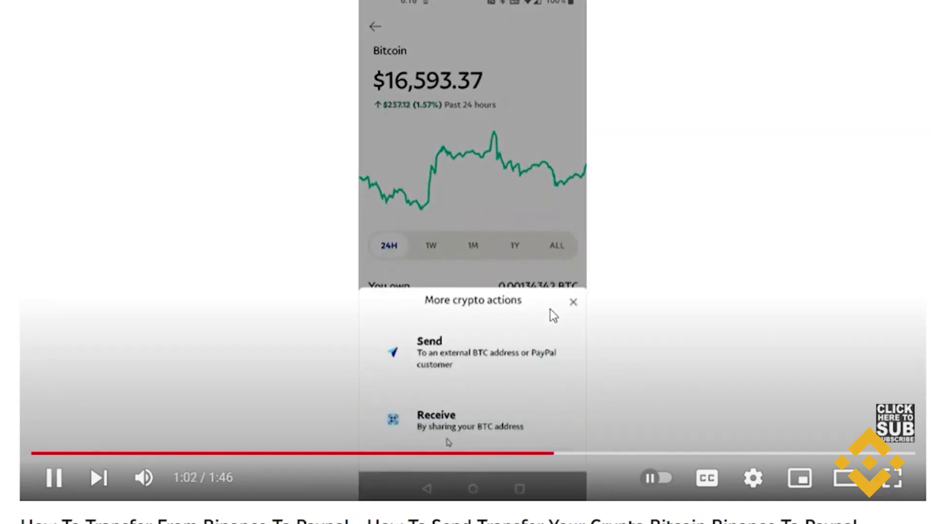
click(565, 270)
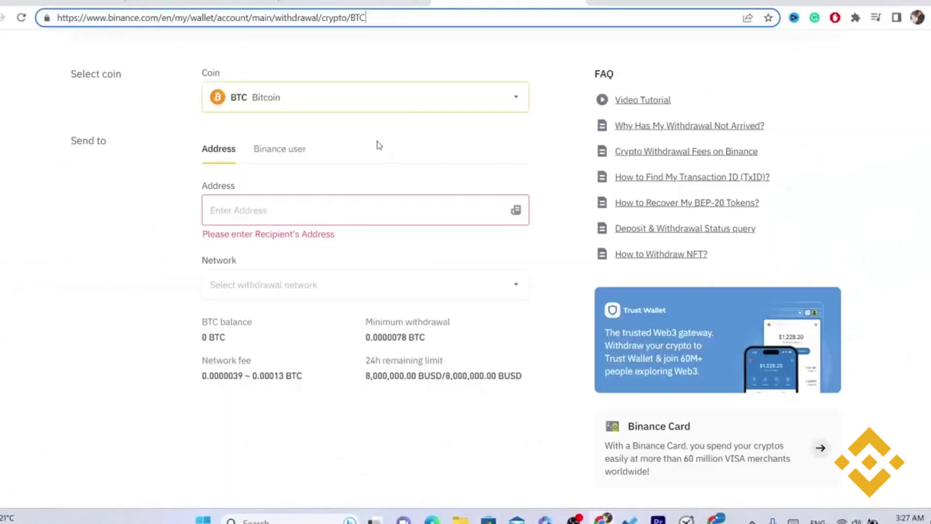
- Enter a placeholder recipient address and open the Select network list
click(270, 212)
text(skhijkbkhjkhk)
text(hjssjskjs)
click(279, 280)
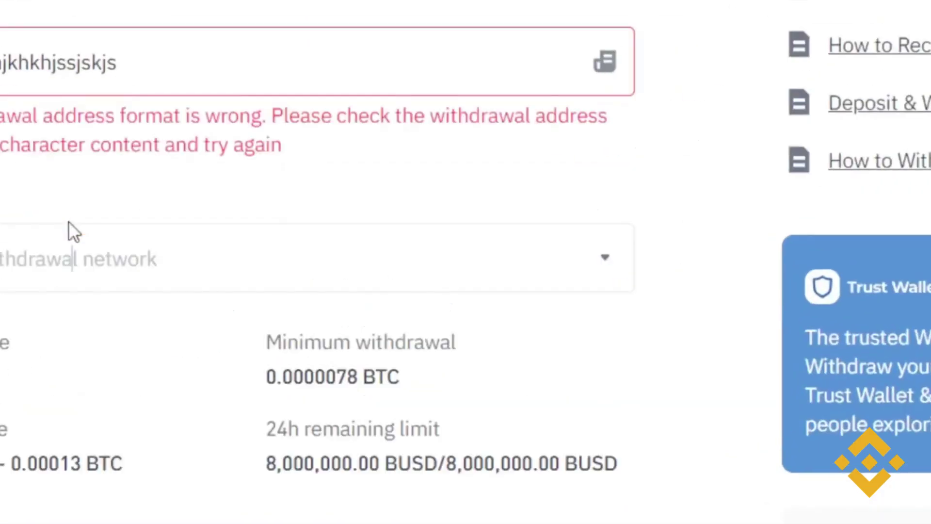
click(67, 264)
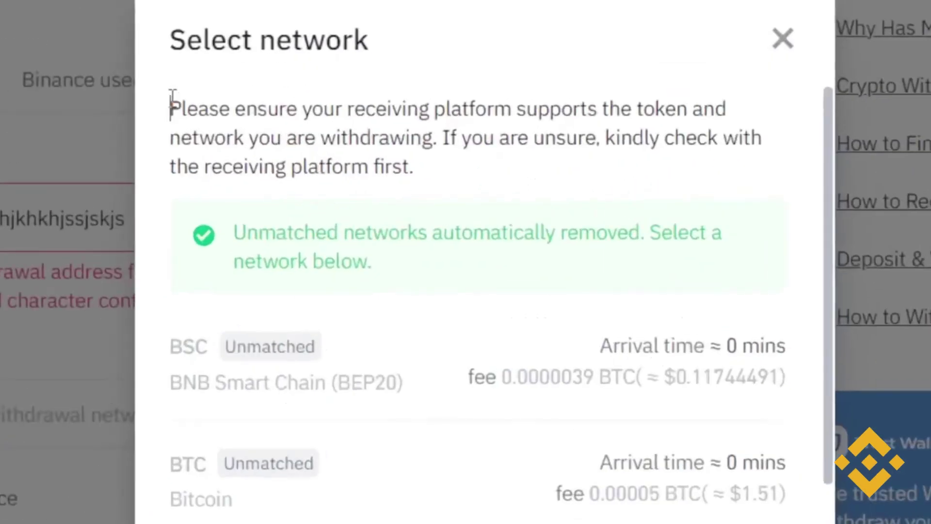
- Highlight the supported-networks warning, then close the Select network dialog
drag(172, 104, 500, 170)
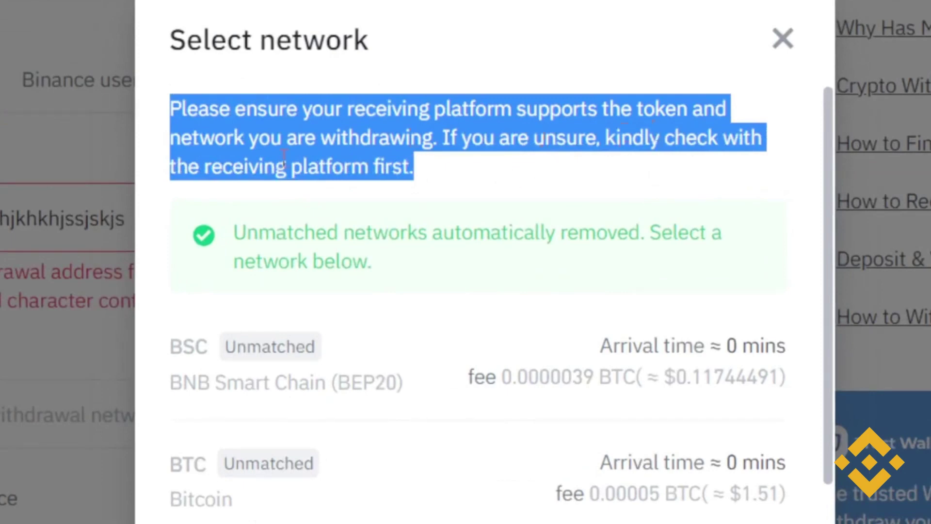
click(471, 151)
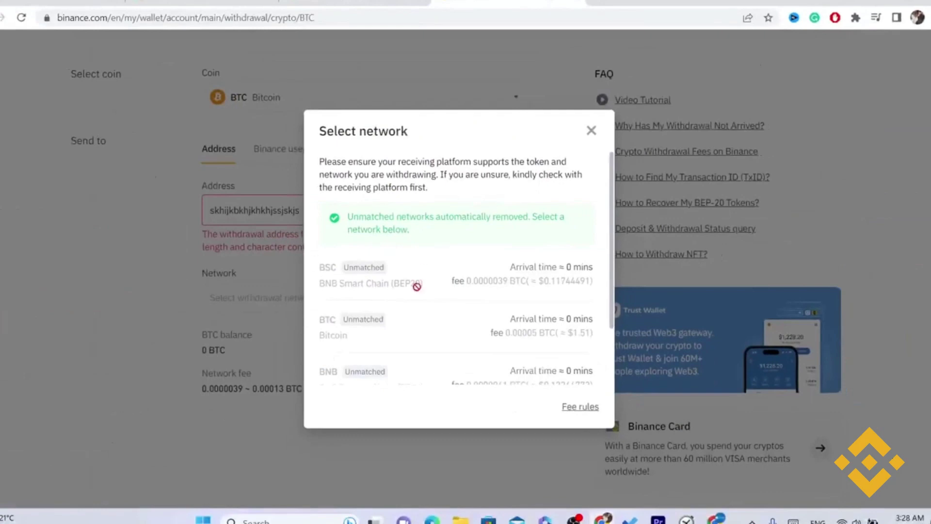
click(592, 130)
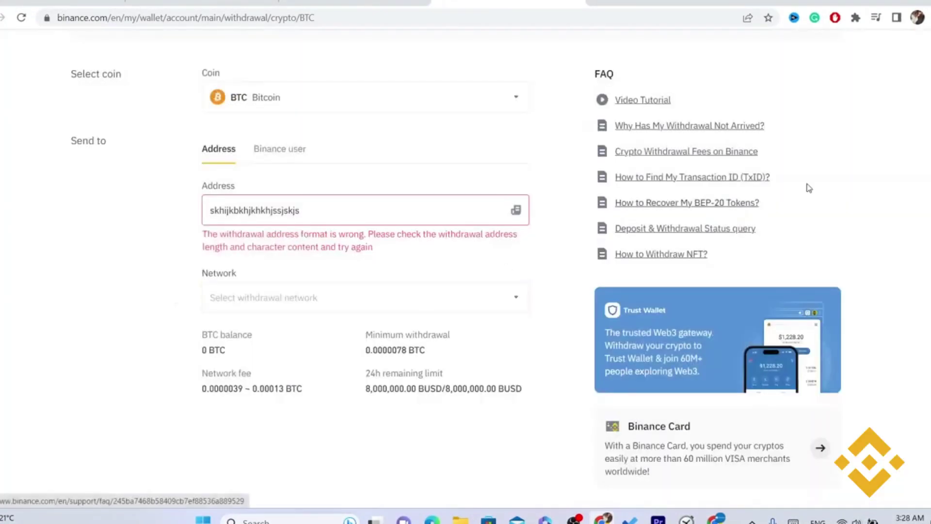
scroll(471, 169, down, 1)
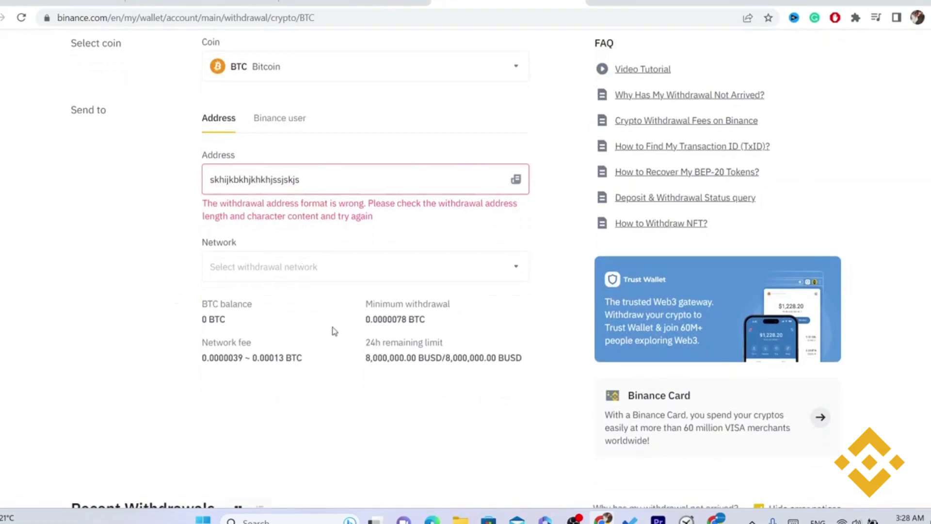
triple_click(282, 216)
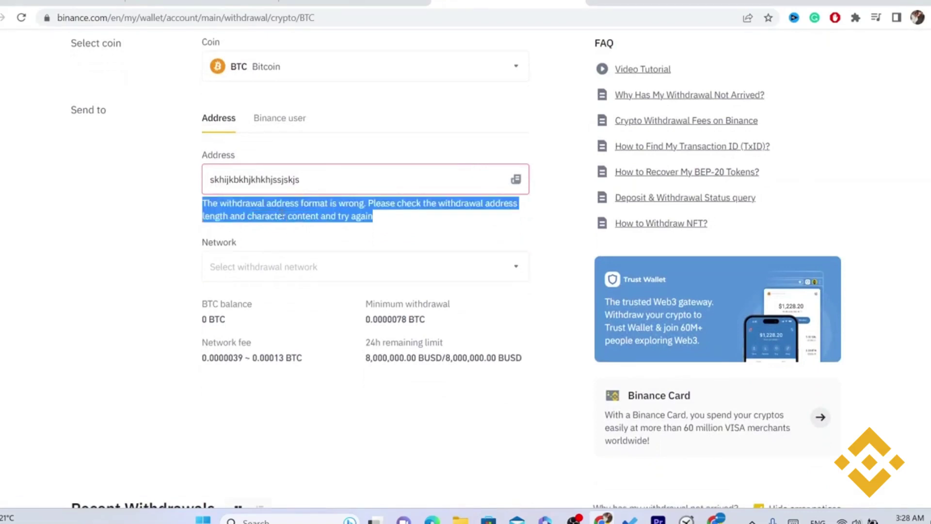
click(144, 219)
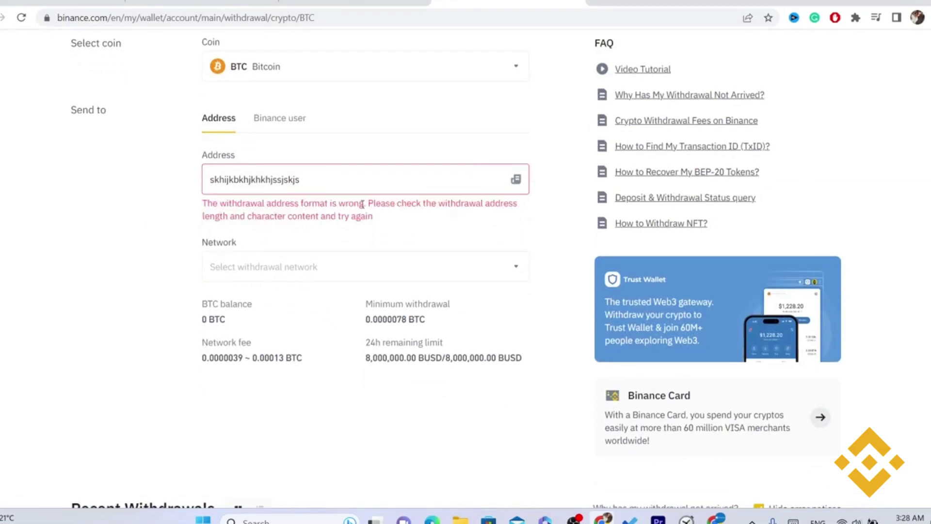
click(255, 266)
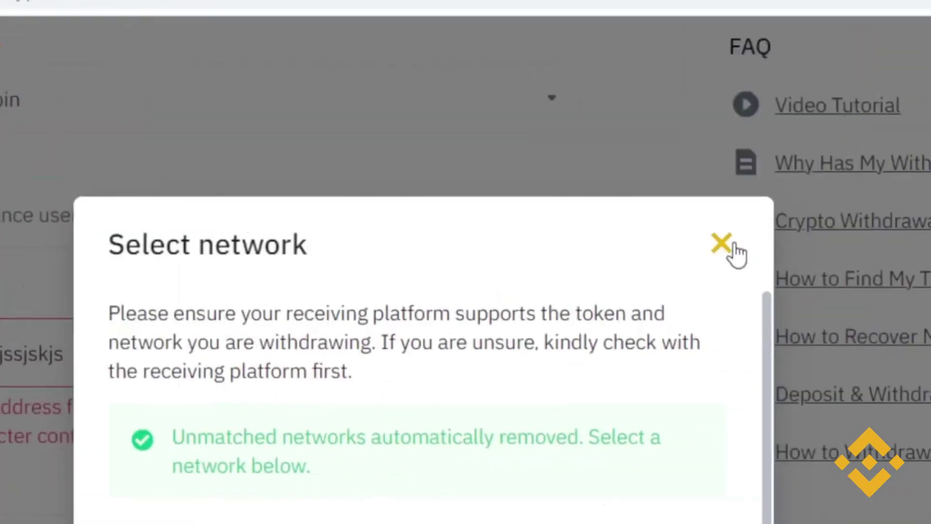
click(723, 246)
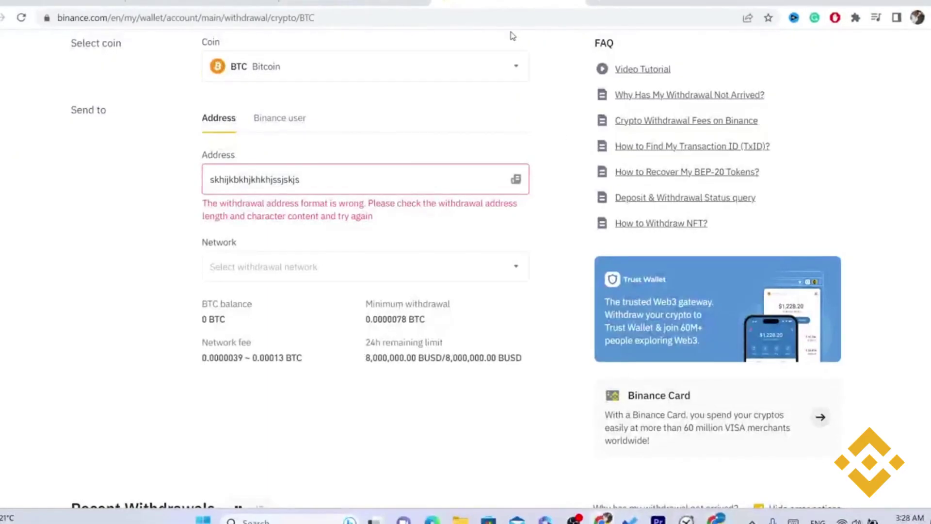
scroll(395, 167, up, 4)
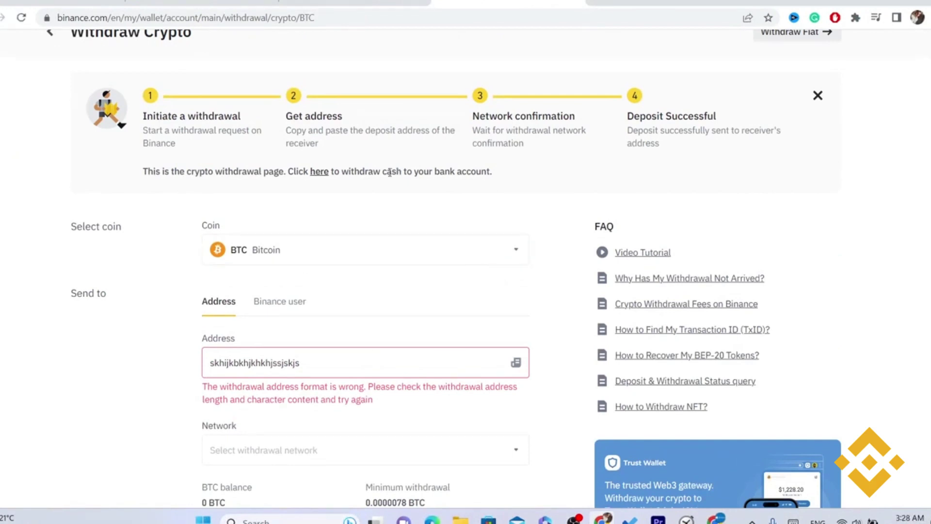
triple_click(390, 173)
click(159, 166)
triple_click(393, 171)
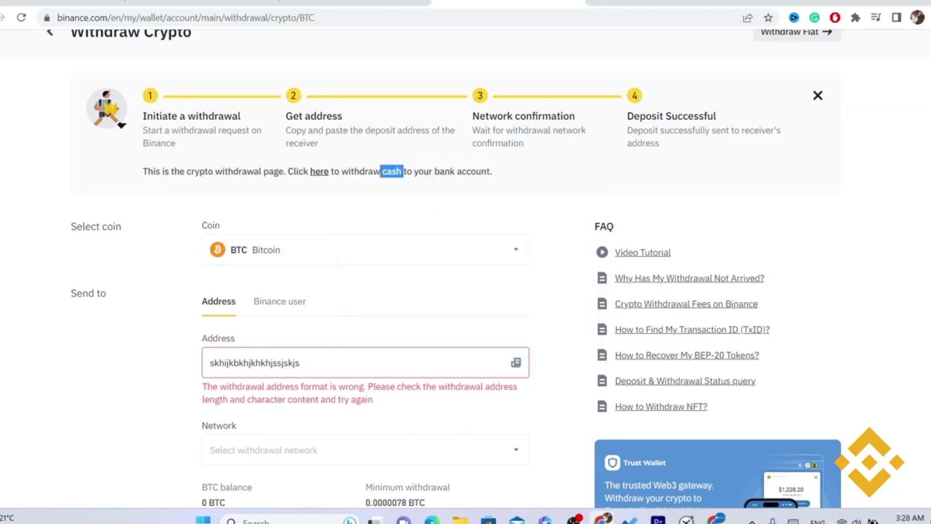
double_click(357, 182)
triple_click(355, 180)
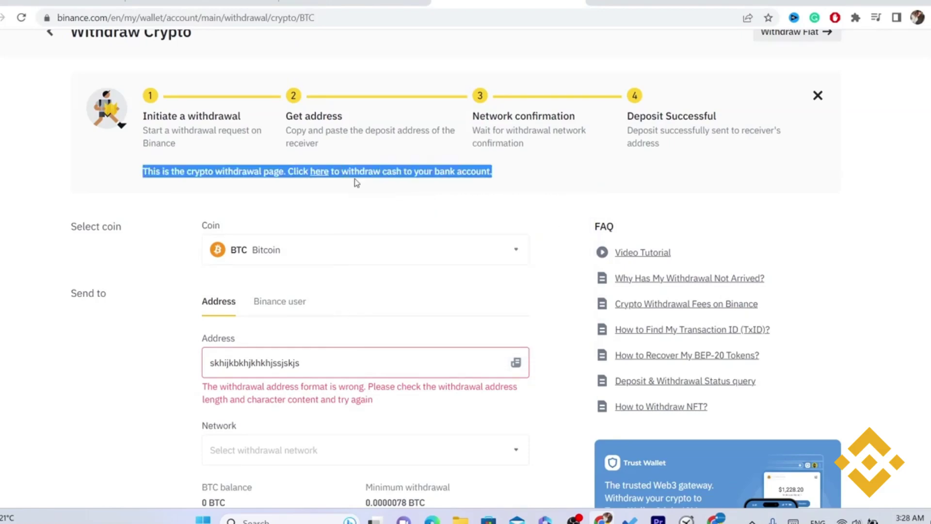
click(449, 170)
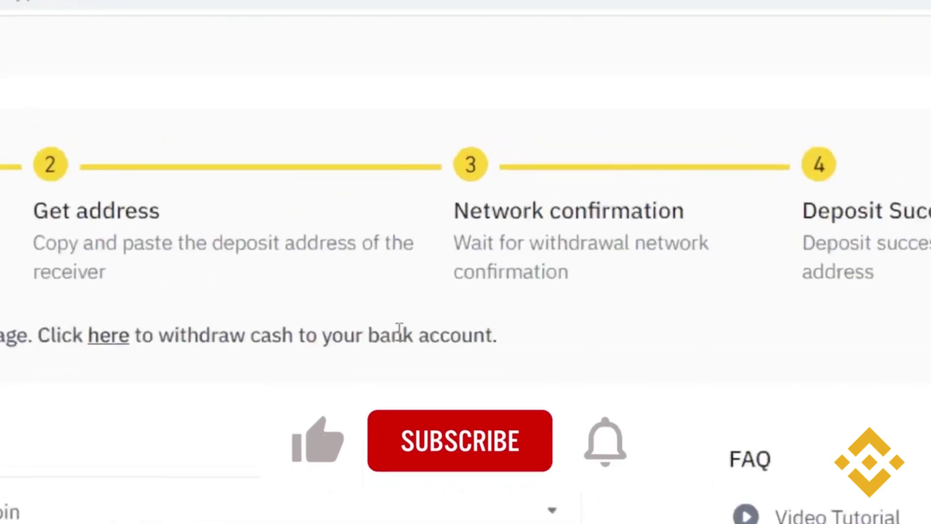